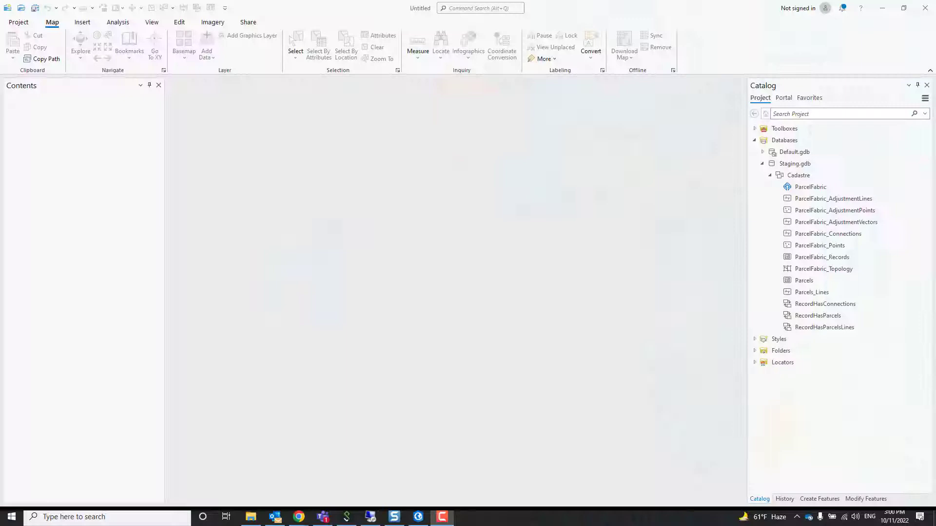
Add a folder connection to the pasted '2 Migrate from Polygons' path and expand Folders
{"action": "left_click", "coordinate": [776, 352]}
{"action": "right_click", "coordinate": [776, 351]}
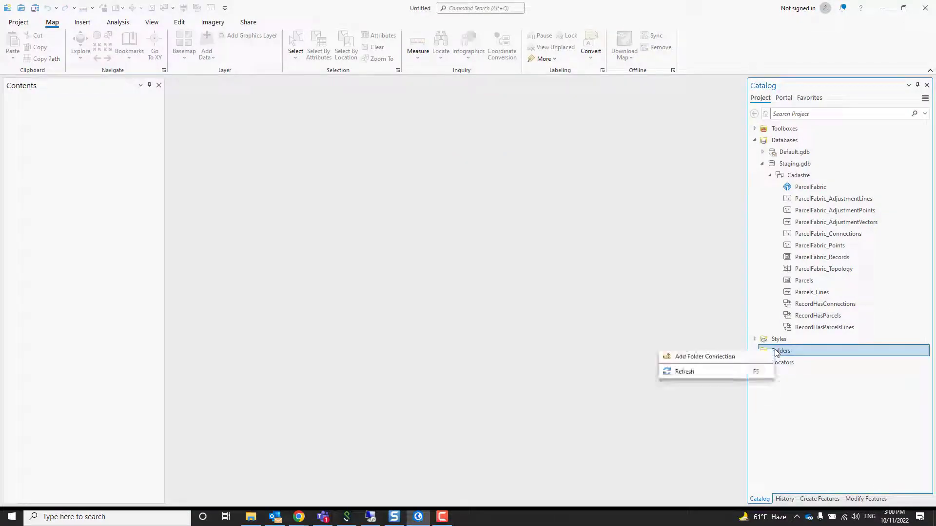
{"action": "left_click", "coordinate": [759, 358]}
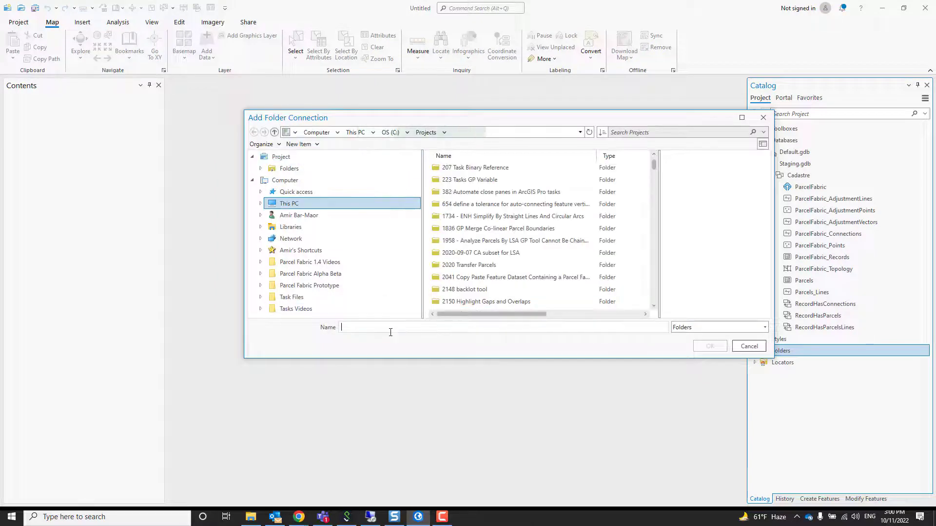
{"action": "type", "text": "C:\\Conferences\\2022 UC\\DT Migrating and Administering Parcels\\2 Migrate from Polygons"}
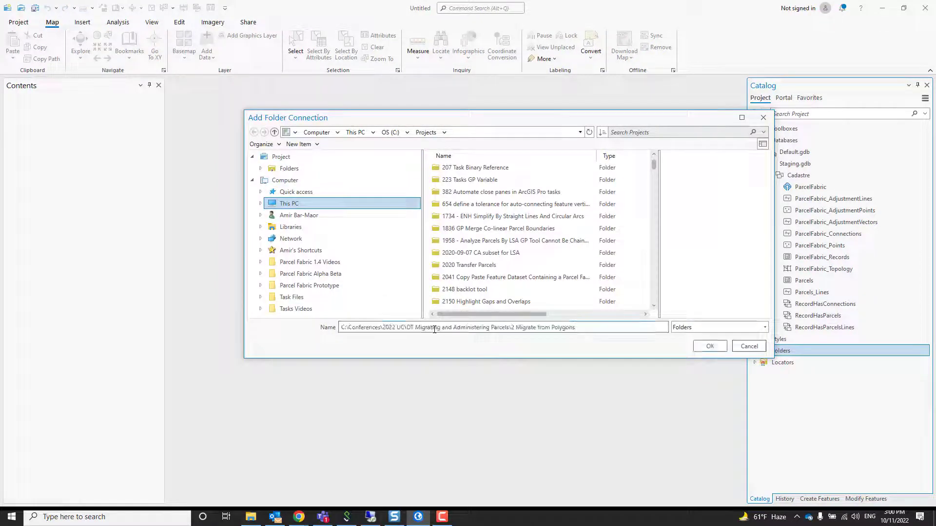
{"action": "left_click", "coordinate": [710, 346]}
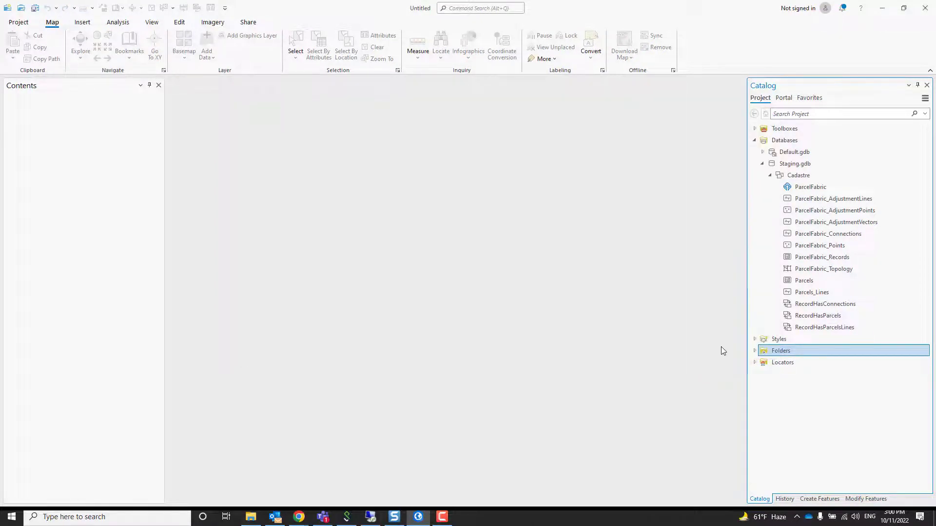
{"action": "left_click", "coordinate": [755, 351]}
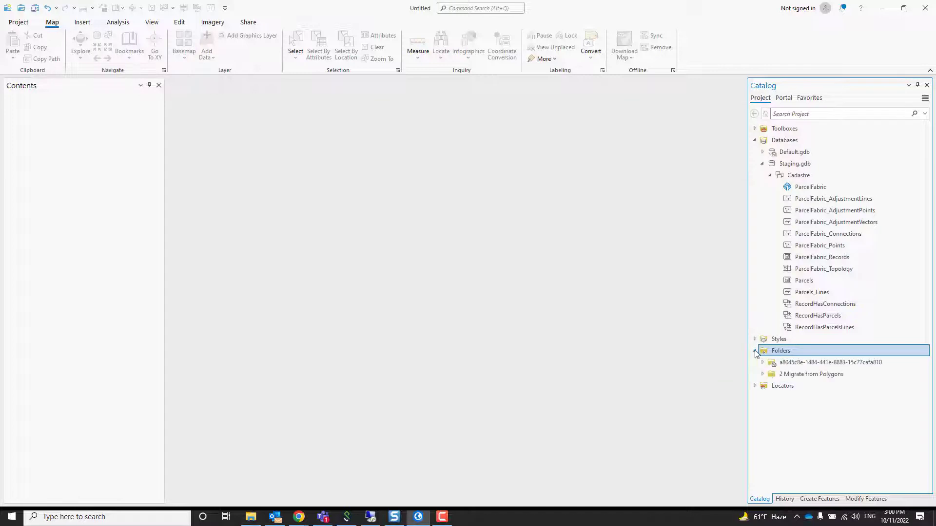
Add HCAD_Sample.shp from the '2 Migrate from Polygons' folder to a new map
{"action": "left_click", "coordinate": [763, 375]}
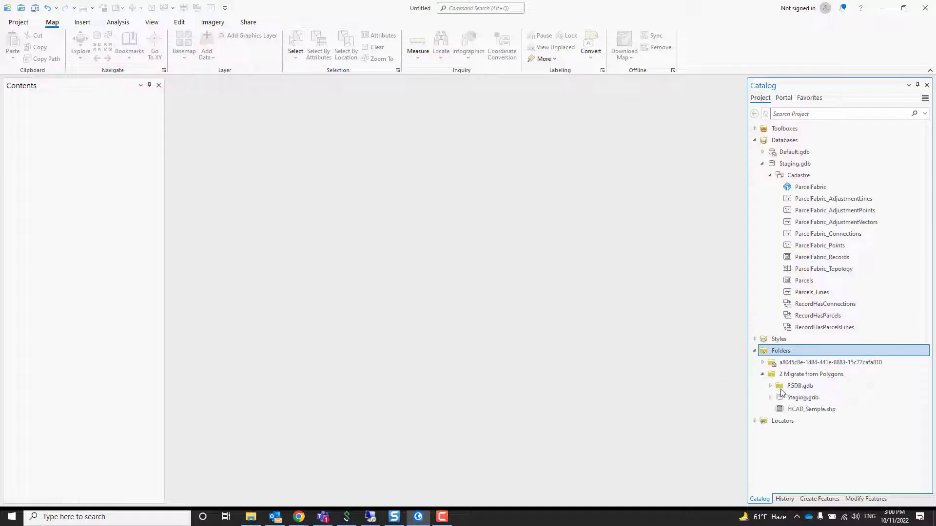
{"action": "right_click", "coordinate": [795, 414]}
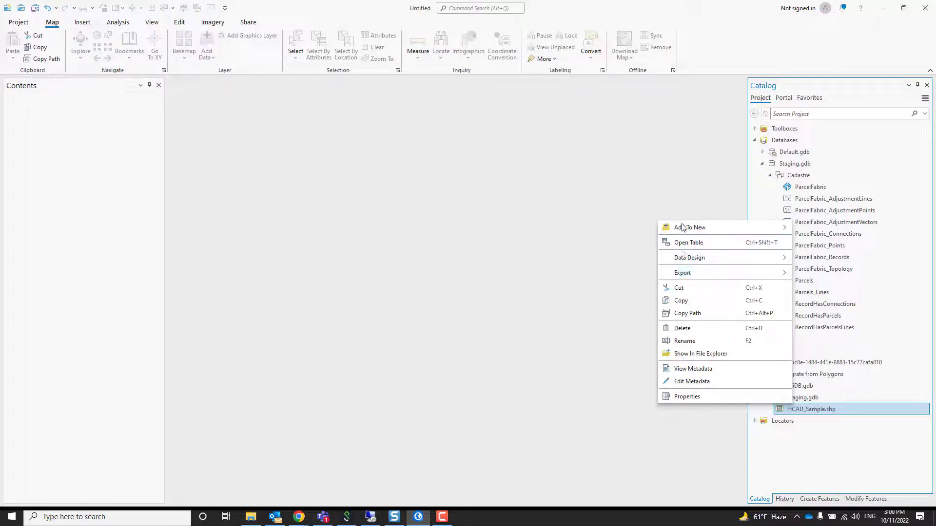
{"action": "left_click", "coordinate": [621, 233]}
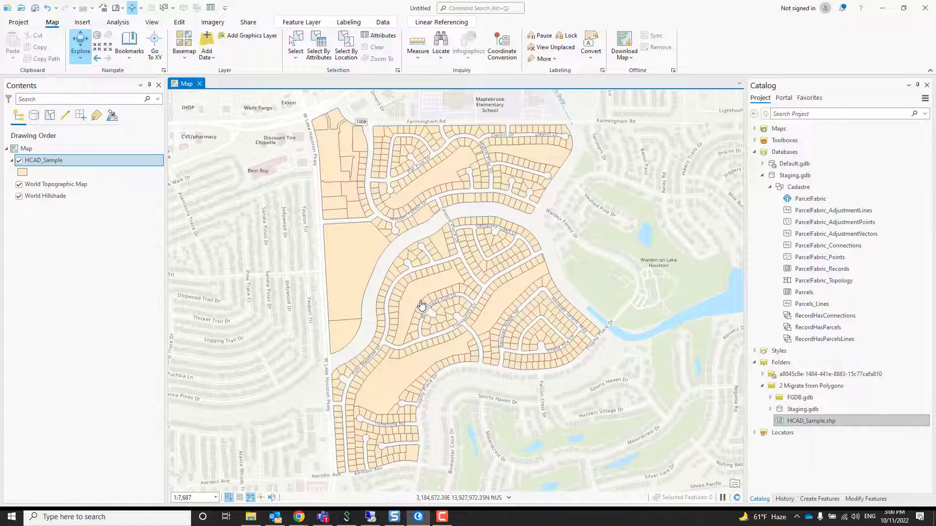
Open the Data Design Fields view for the HCAD_Sample layer
{"action": "right_click", "coordinate": [59, 161]}
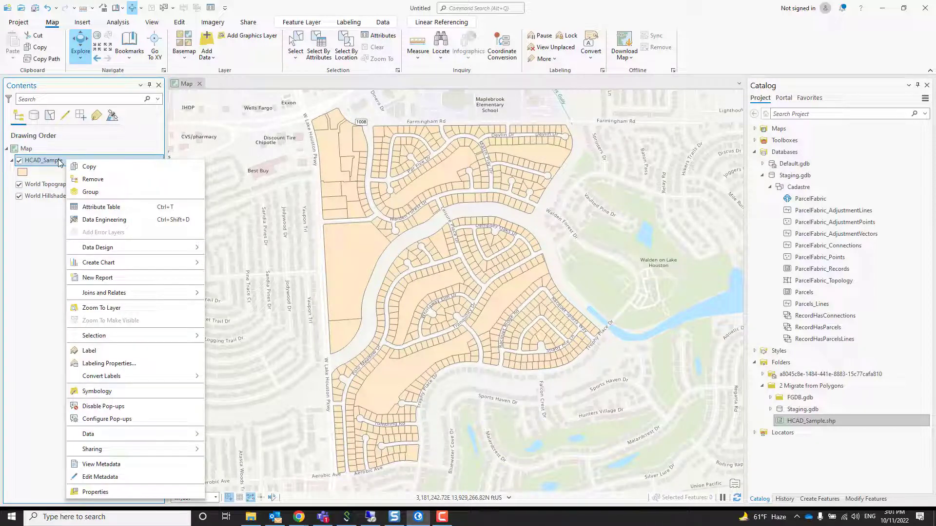
{"action": "mouse_move", "coordinate": [117, 247]}
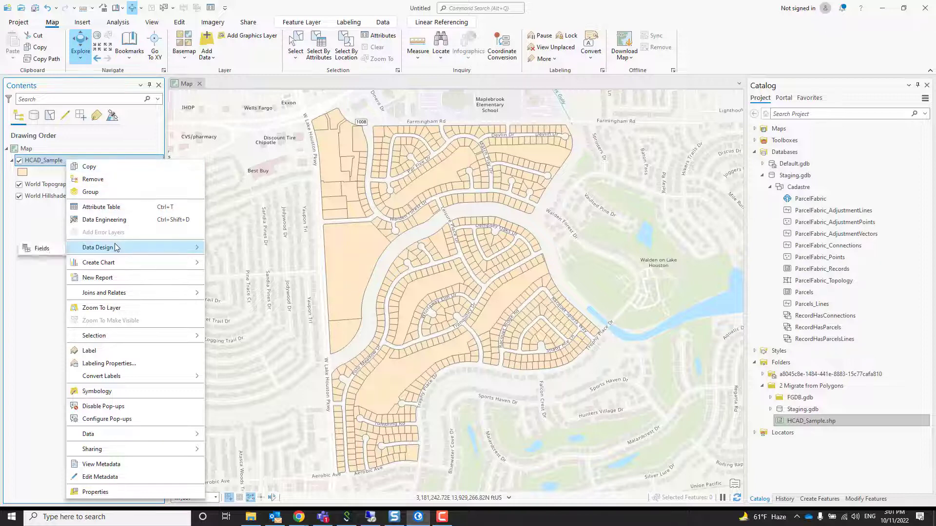
{"action": "left_click", "coordinate": [42, 248]}
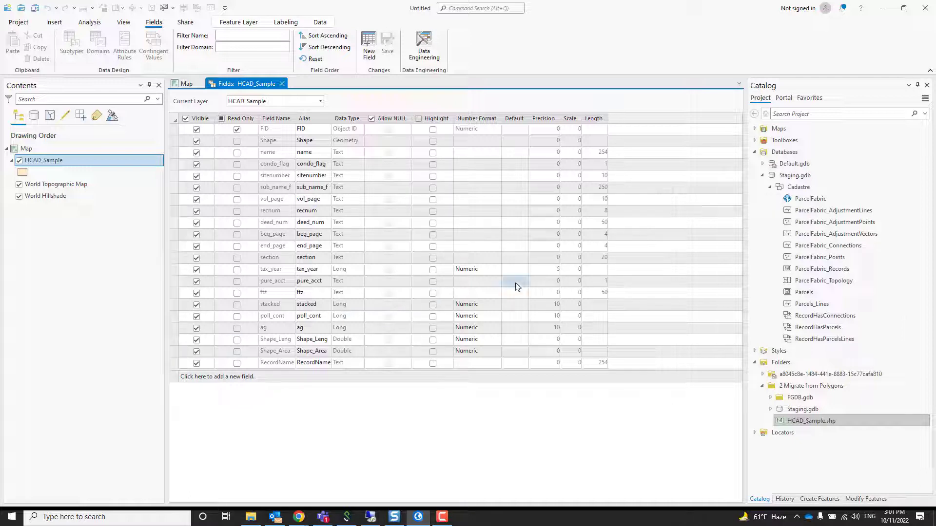
Open the Parcels Fields view and dock it to the right of the HCAD_Sample fields
{"action": "right_click", "coordinate": [810, 297]}
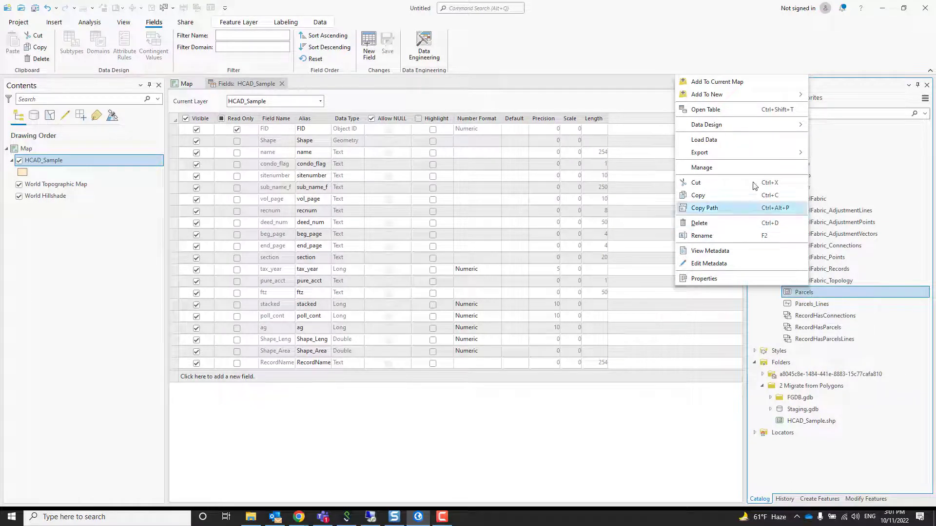
{"action": "mouse_move", "coordinate": [734, 128]}
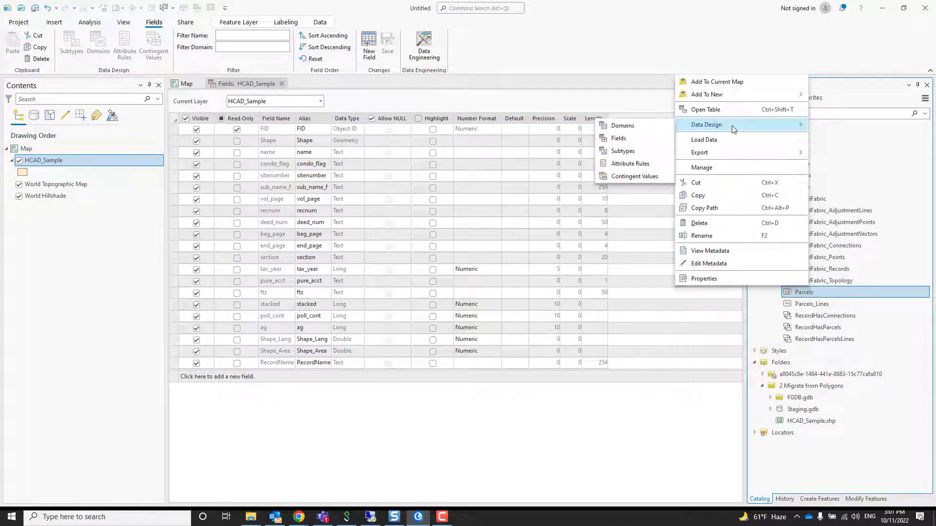
{"action": "left_click", "coordinate": [624, 135]}
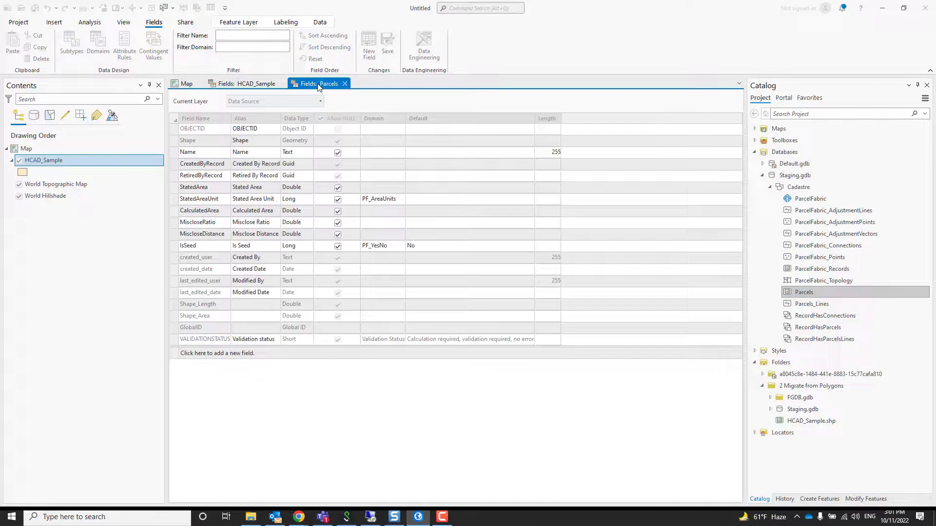
{"action": "left_click_drag", "start_coordinate": [319, 83], "coordinate": [478, 295]}
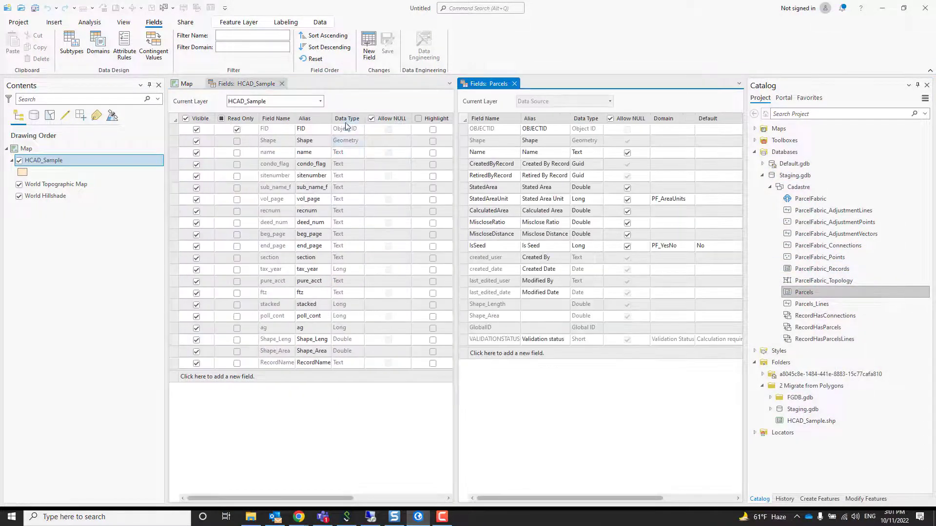
Copy the HCAD_Sample fields condo_flag through ag into Parcels and save
{"action": "left_click", "coordinate": [174, 165]}
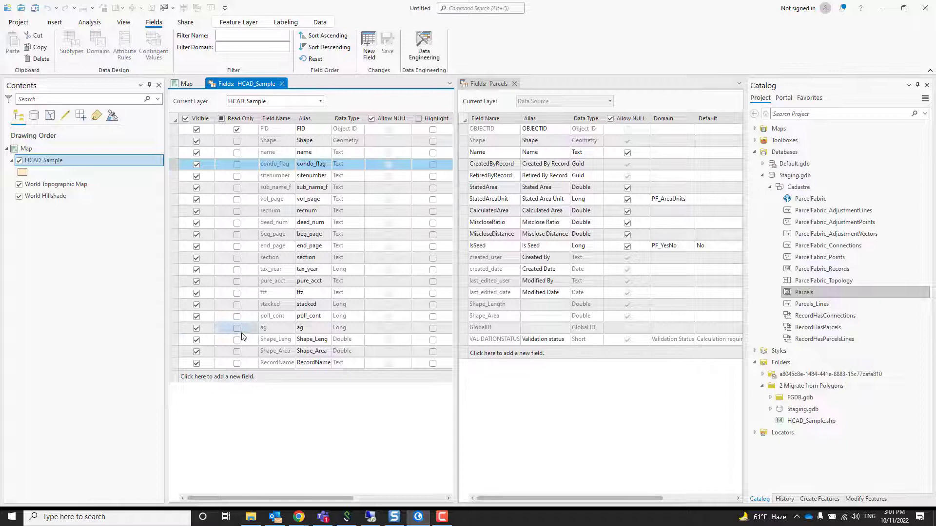
{"action": "left_click", "coordinate": [176, 329], "text": "shift"}
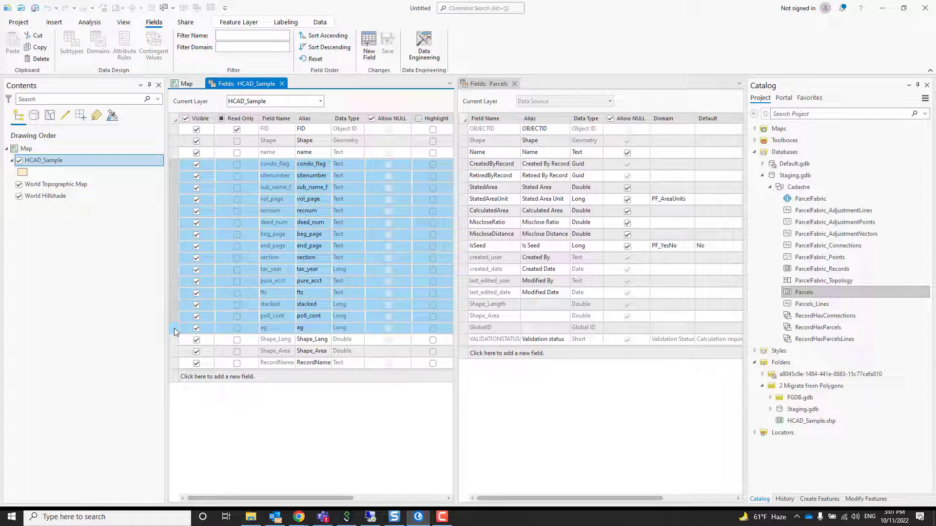
{"action": "right_click", "coordinate": [174, 329]}
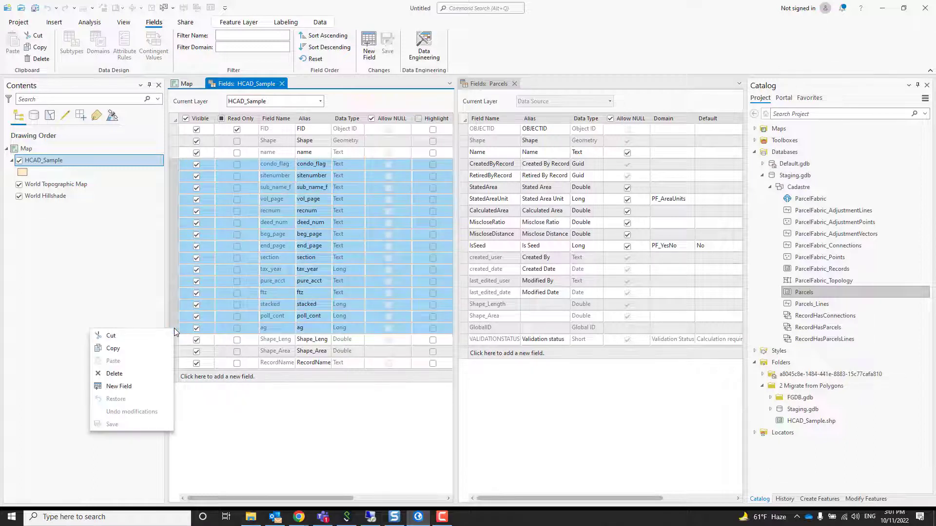
{"action": "left_click", "coordinate": [122, 349]}
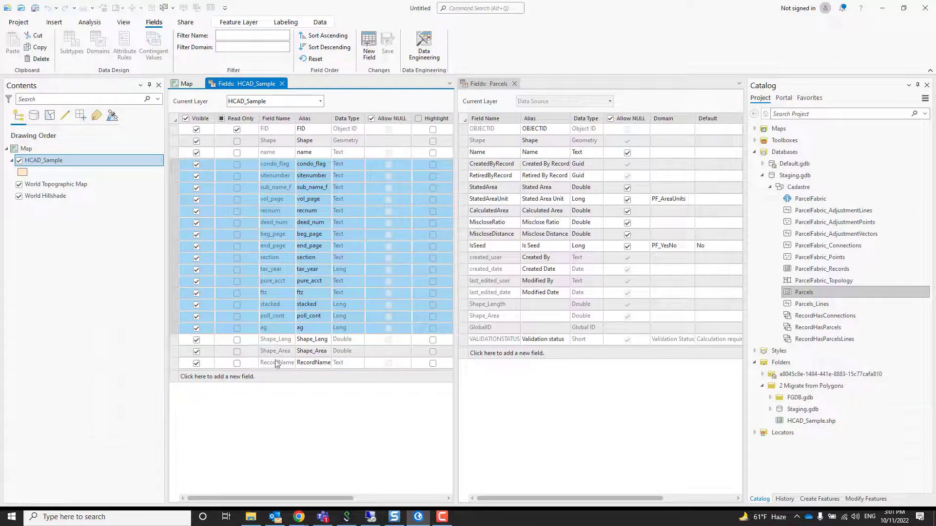
{"action": "right_click", "coordinate": [463, 354]}
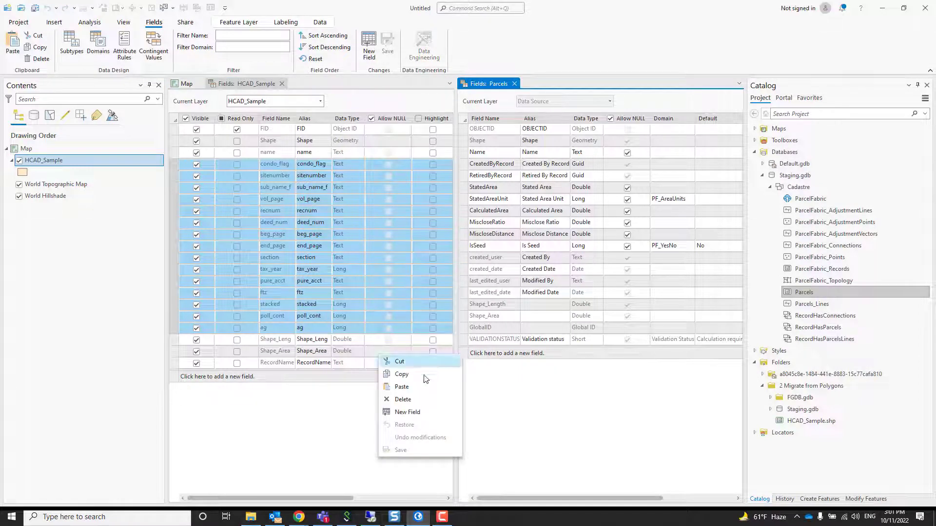
{"action": "left_click", "coordinate": [415, 388]}
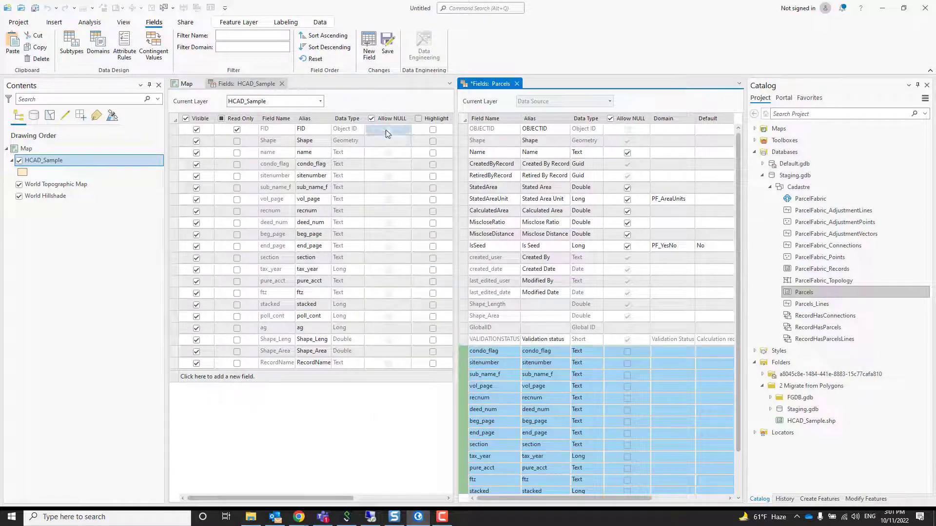
{"action": "left_click", "coordinate": [388, 46]}
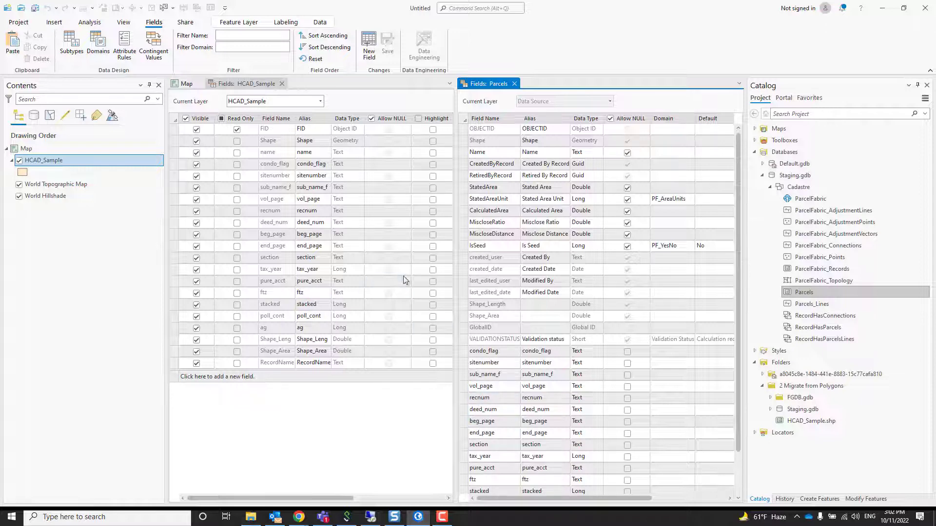
Close the HCAD_Sample and Parcels fields views
{"action": "left_click", "coordinate": [282, 83]}
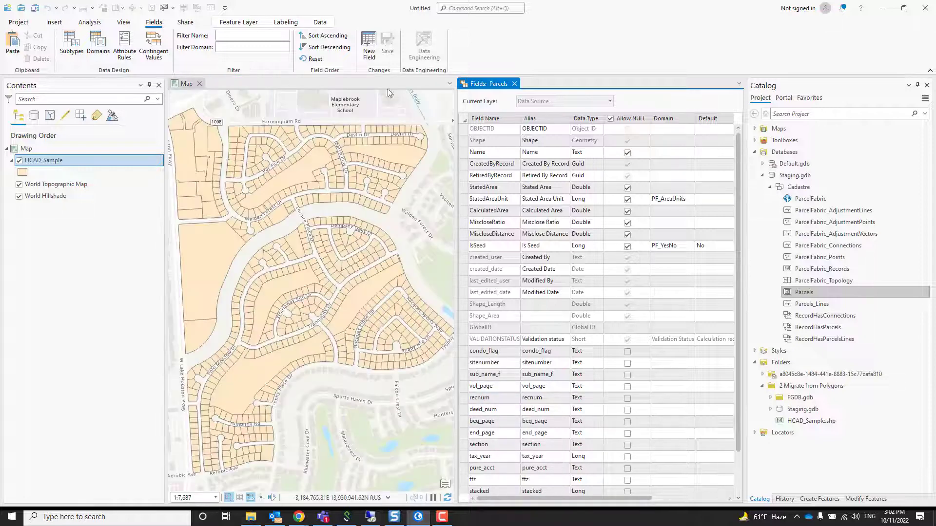
{"action": "left_click", "coordinate": [515, 84]}
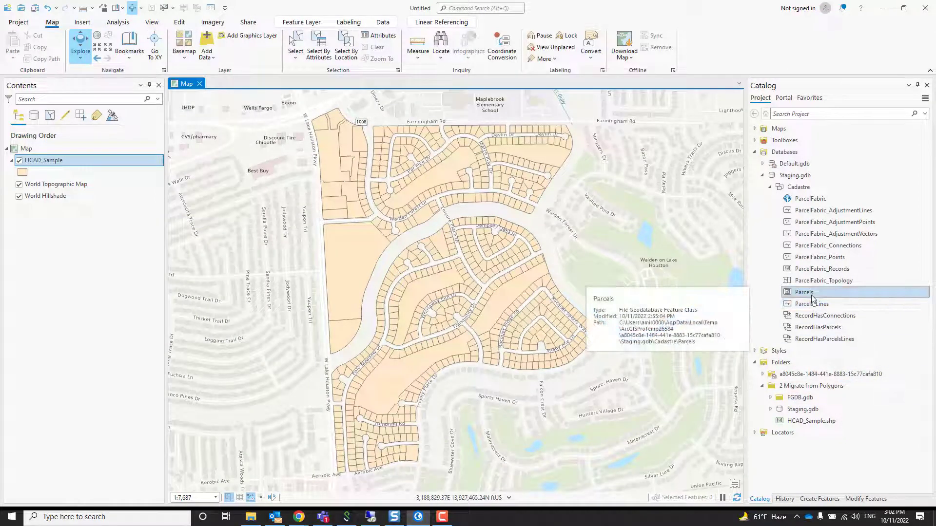
{"action": "mouse_move", "coordinate": [814, 305]}
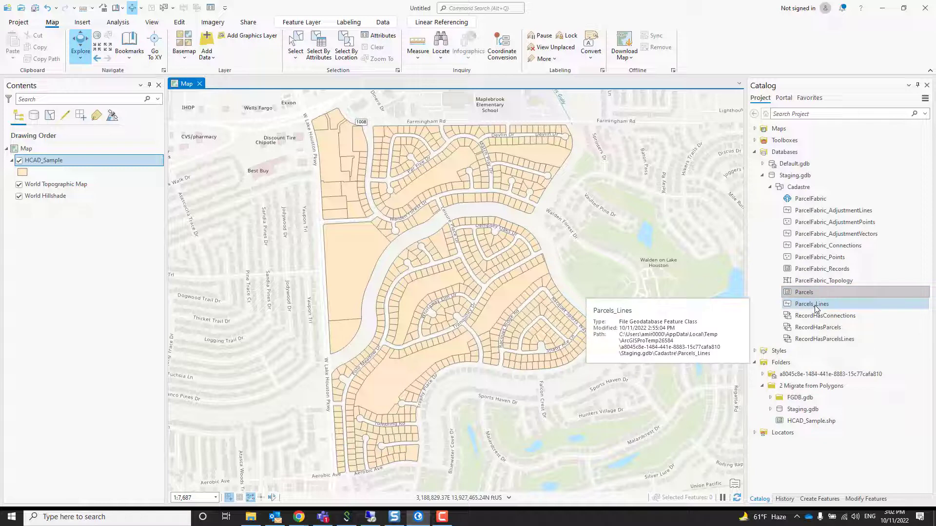
Open the Data Design Fields view for the ParcelFabric_Records table
{"action": "mouse_move", "coordinate": [814, 272]}
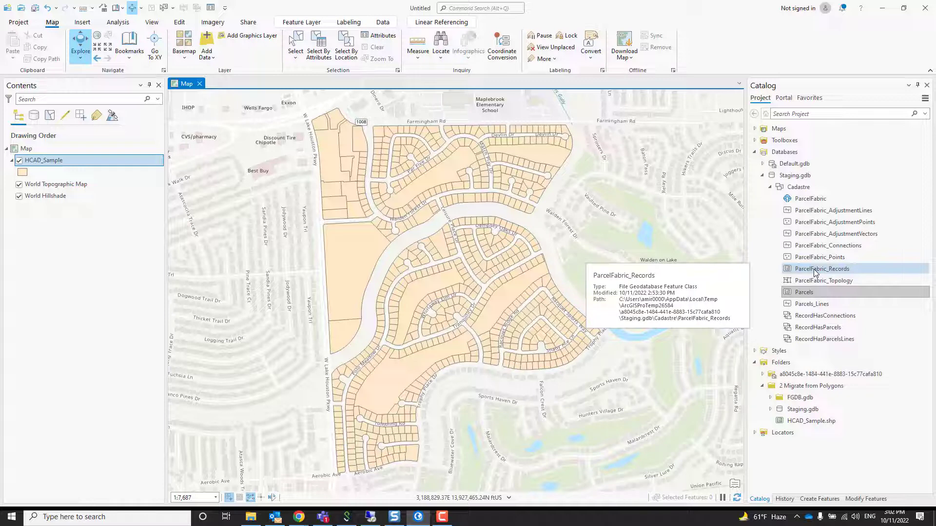
{"action": "right_click", "coordinate": [814, 271]}
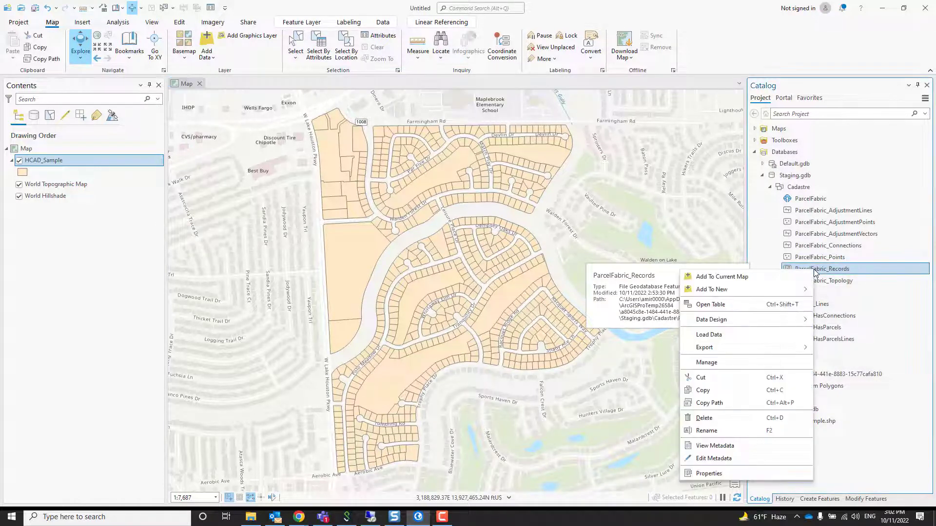
{"action": "mouse_move", "coordinate": [749, 322]}
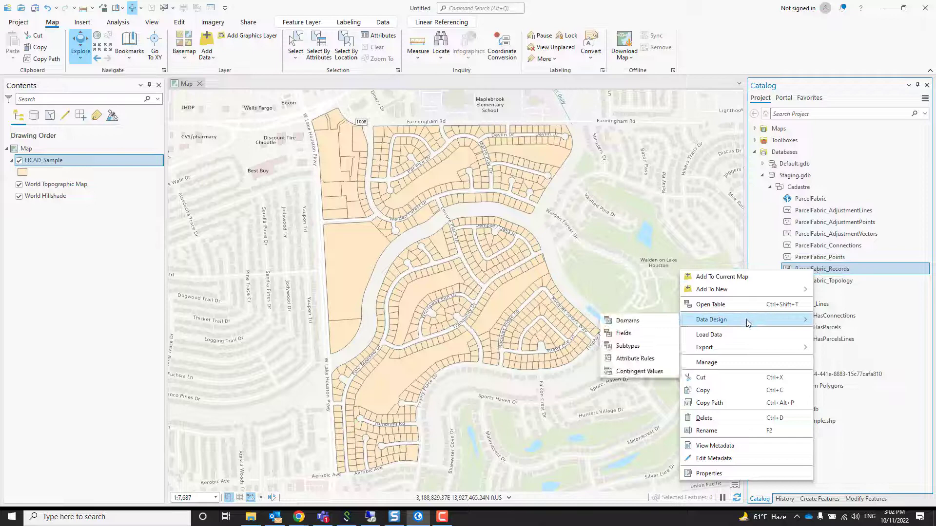
{"action": "left_click", "coordinate": [640, 332]}
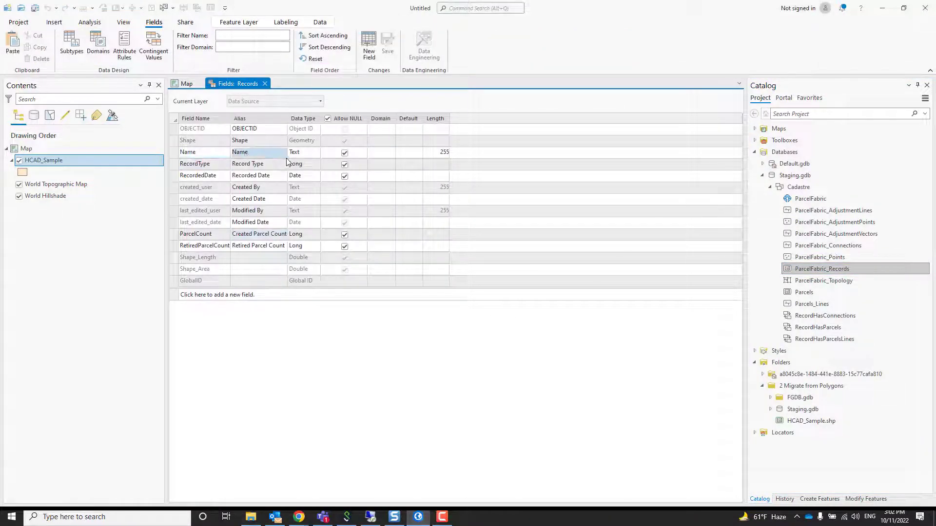
Add a new coded value domain for the RecordType field
{"action": "left_click", "coordinate": [176, 166]}
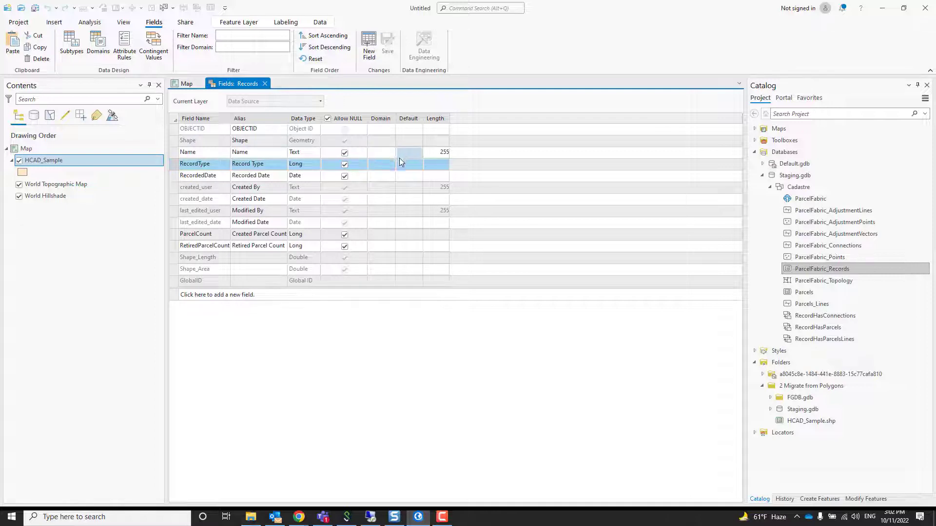
{"action": "left_click", "coordinate": [383, 169]}
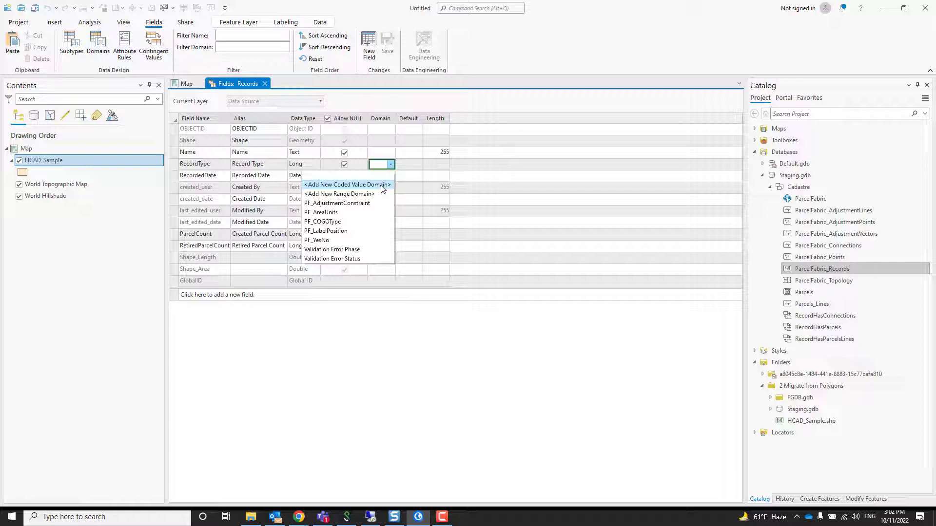
{"action": "left_click", "coordinate": [383, 186]}
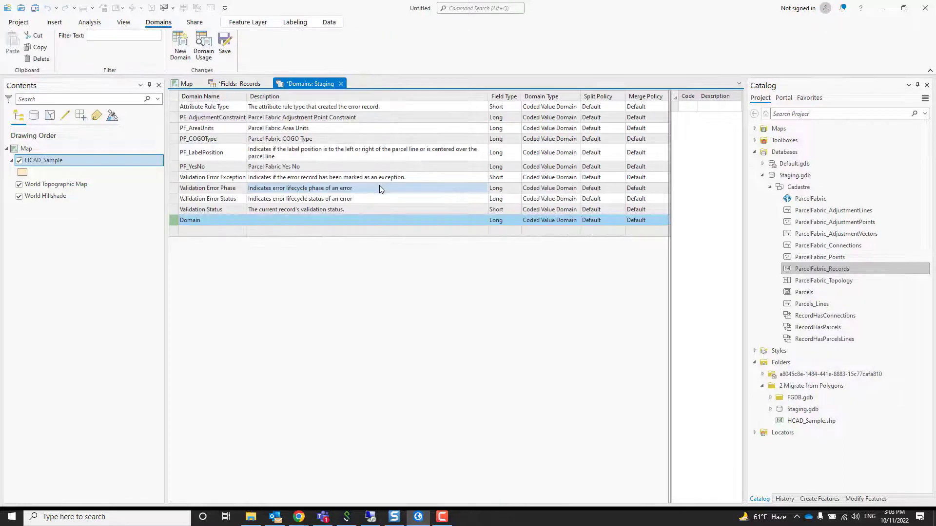
Name the new domain 'RecordType' with description 'Record Types'
{"action": "left_click", "coordinate": [206, 221]}
{"action": "key", "text": "BackSpace"}
{"action": "key", "text": "BackSpace"}
{"action": "key", "text": "BackSpace"}
{"action": "key", "text": "BackSpace"}
{"action": "key", "text": "BackSpace"}
{"action": "key", "text": "BackSpace"}
{"action": "type", "text": "R"}
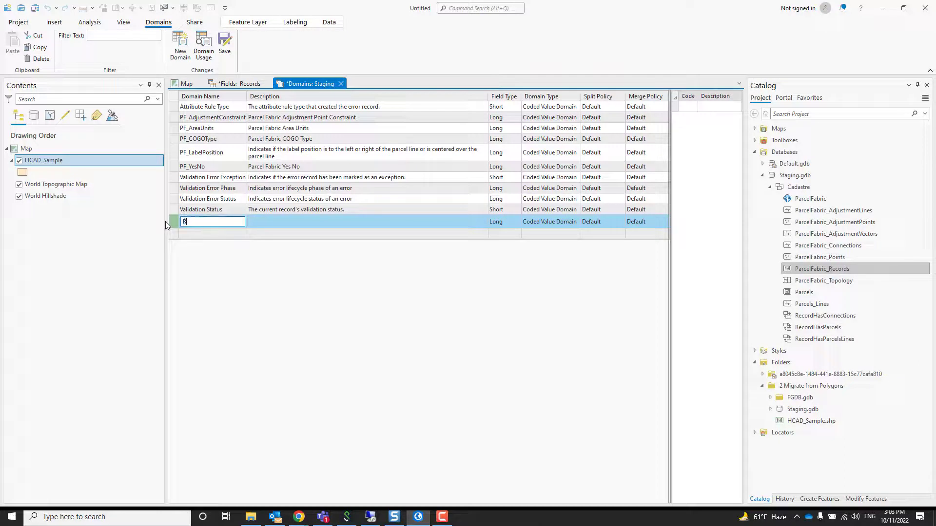
{"action": "type", "text": "ecordType"}
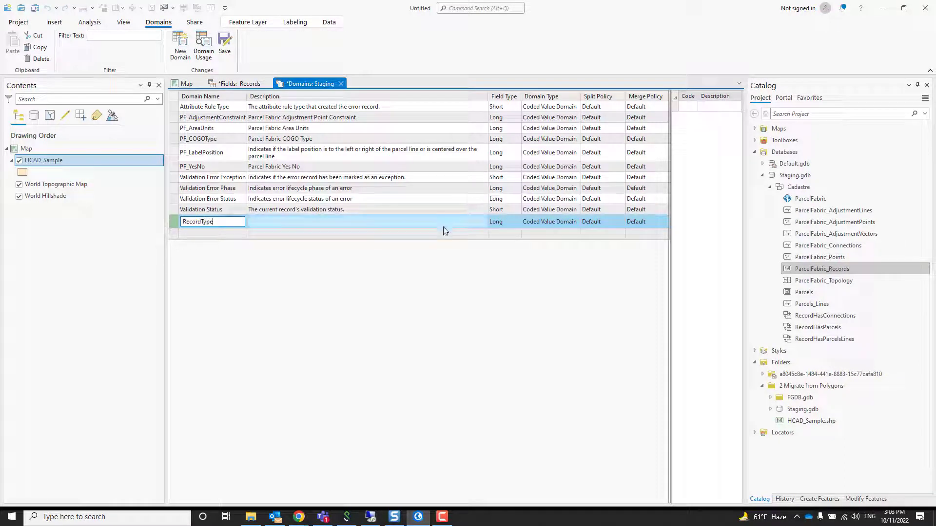
{"action": "left_click", "coordinate": [340, 219]}
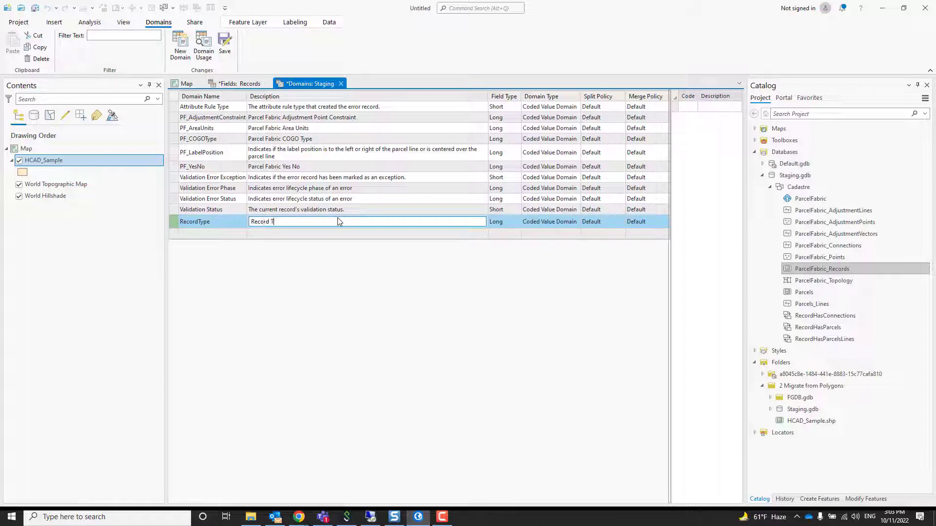
{"action": "type", "text": "Record Types"}
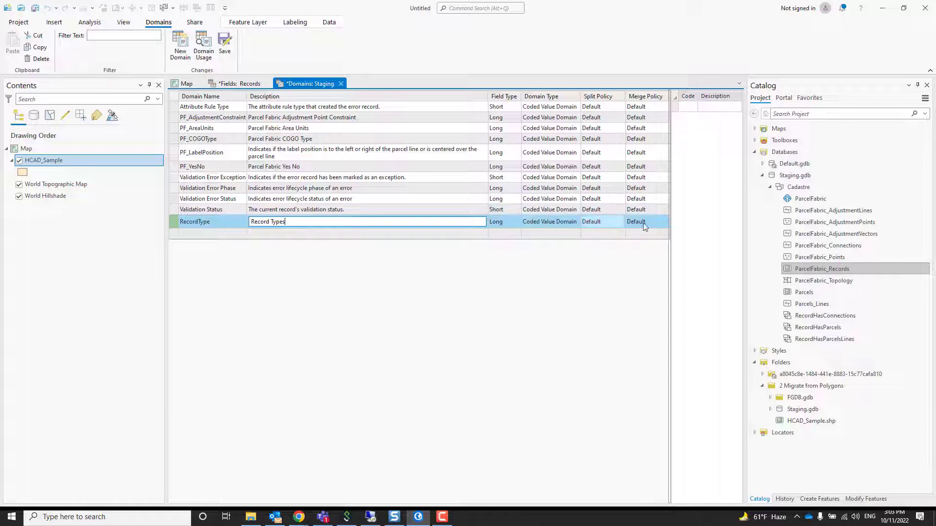
{"action": "left_click", "coordinate": [683, 106]}
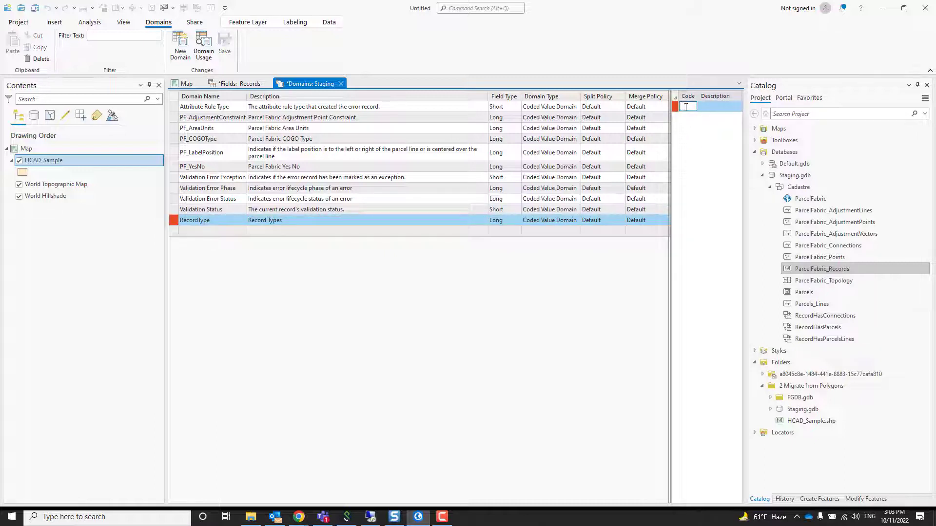
Enter coded values 1 Merge, 2 Split, 3 Subdivision and 4 Boundary resurvey
{"action": "key", "text": "Tab"}
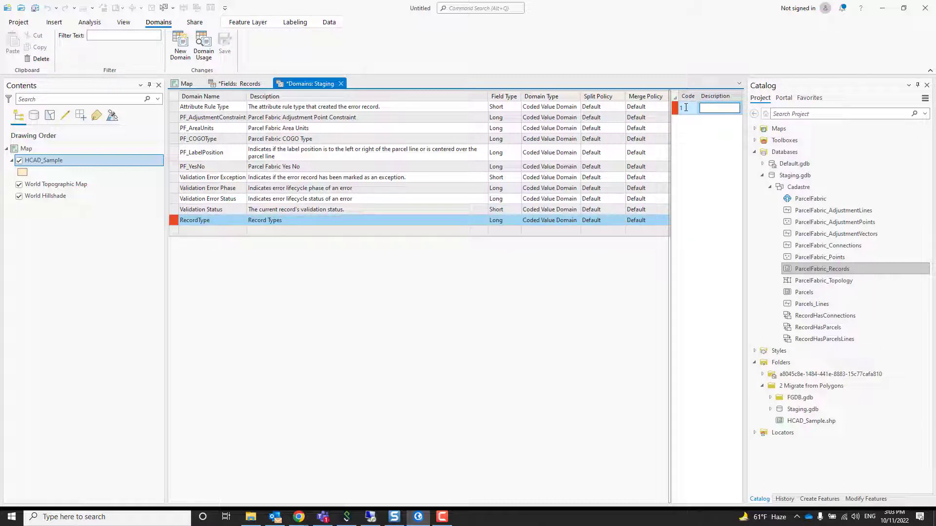
{"action": "key", "text": "Return"}
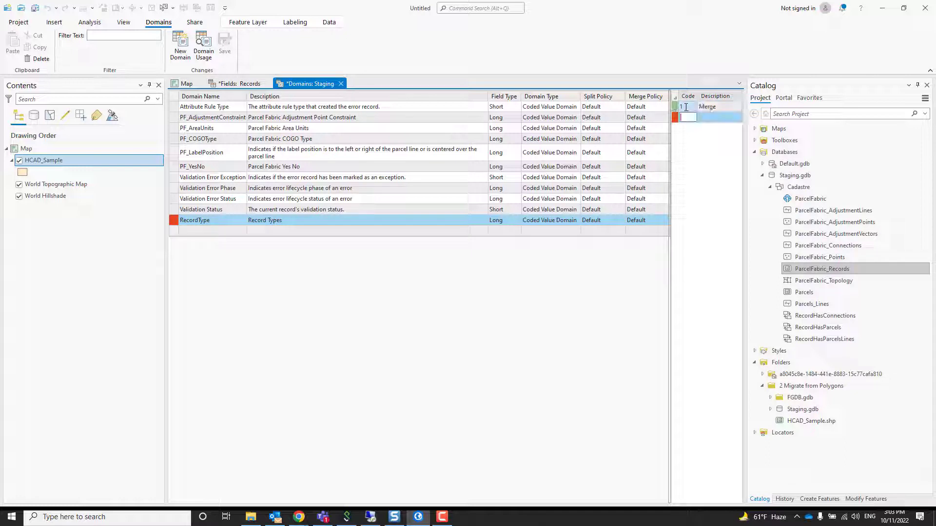
{"action": "type", "text": "A"}
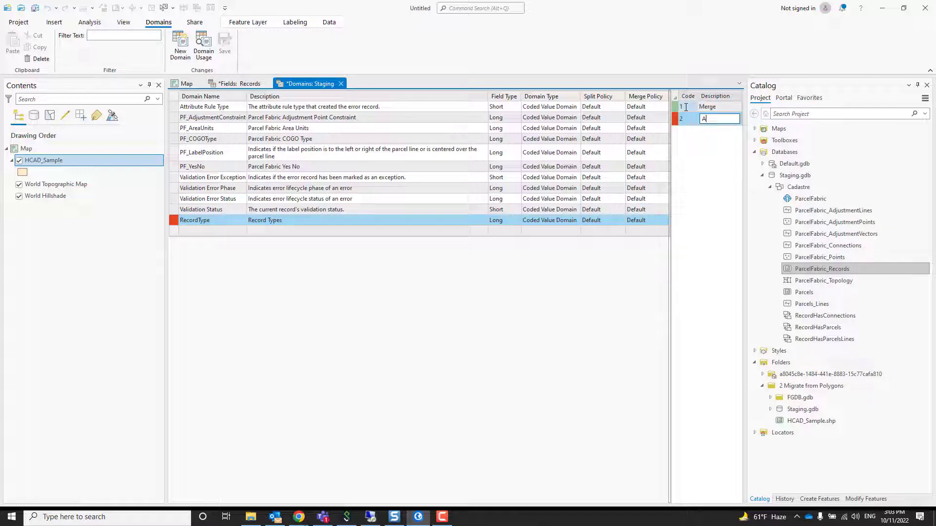
{"action": "type", "text": "plit"}
{"action": "key", "text": "Return"}
{"action": "key", "text": "Tab"}
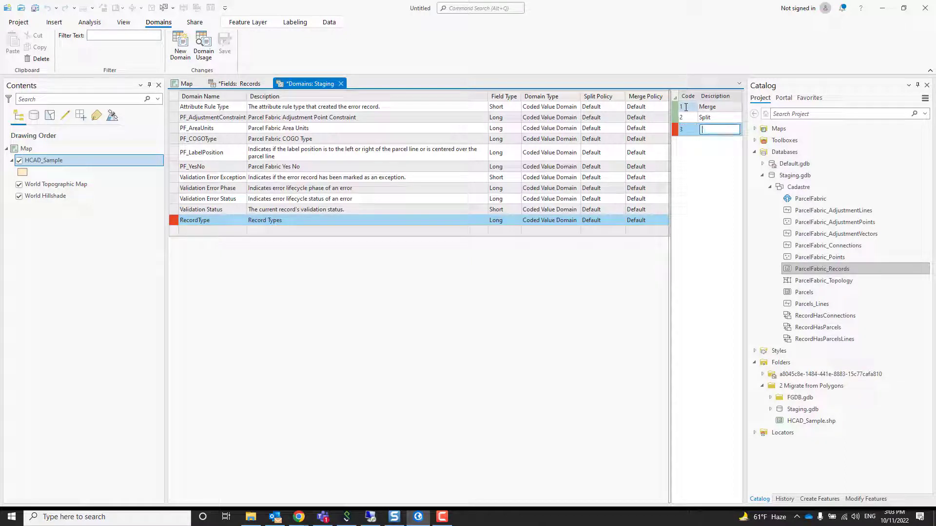
{"action": "type", "text": "Subdivision"}
{"action": "key", "text": "Return"}
{"action": "type", "text": "4"}
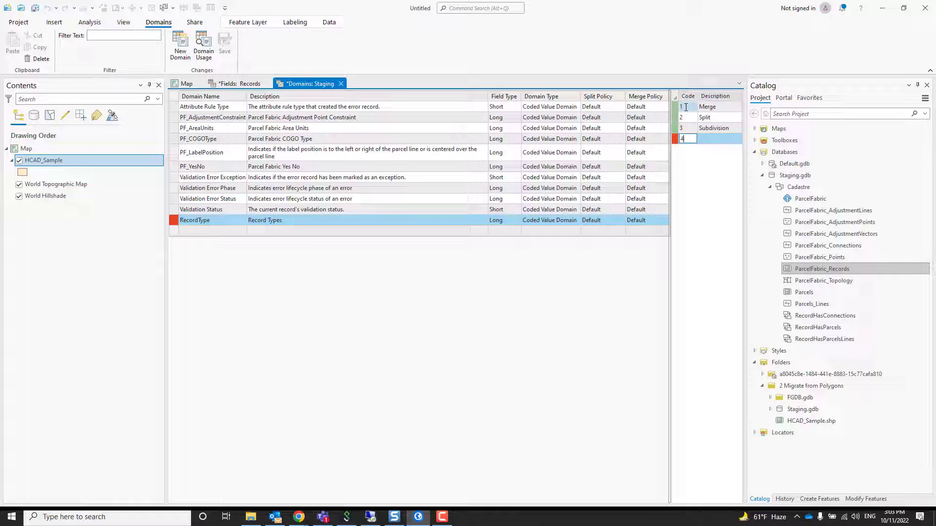
{"action": "key", "text": "Tab"}
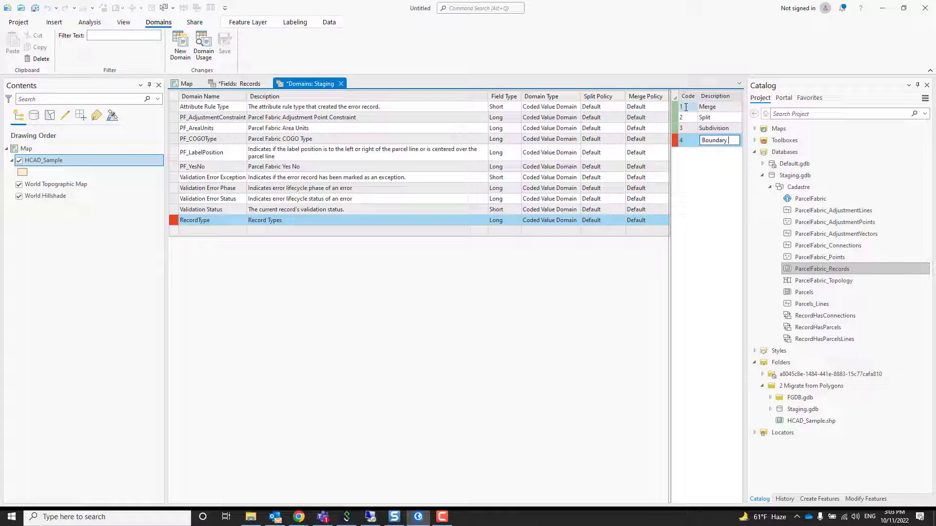
{"action": "type", "text": "Boundary resurvey"}
{"action": "key", "text": "Return"}
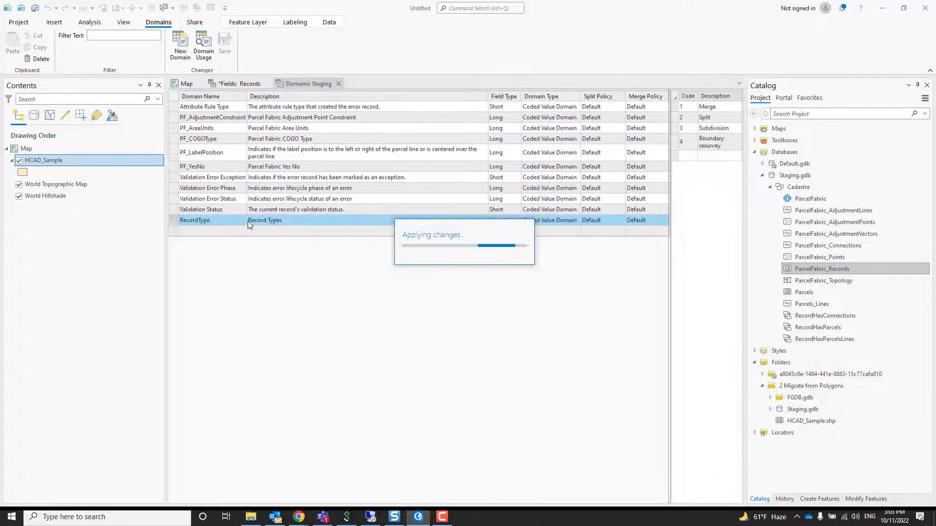
Save the RecordType domain assignment in Fields: Records and close the Staging domains view
{"action": "left_click", "coordinate": [241, 83]}
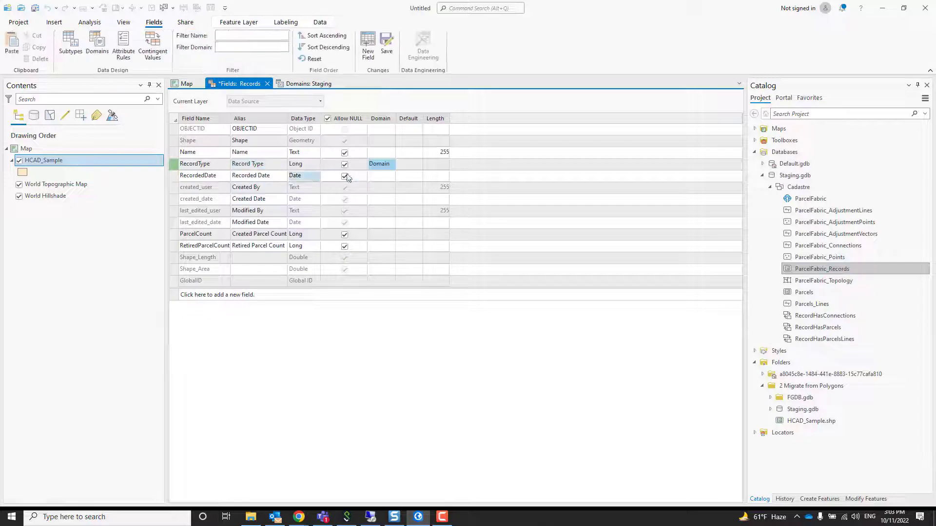
{"action": "left_click", "coordinate": [389, 51]}
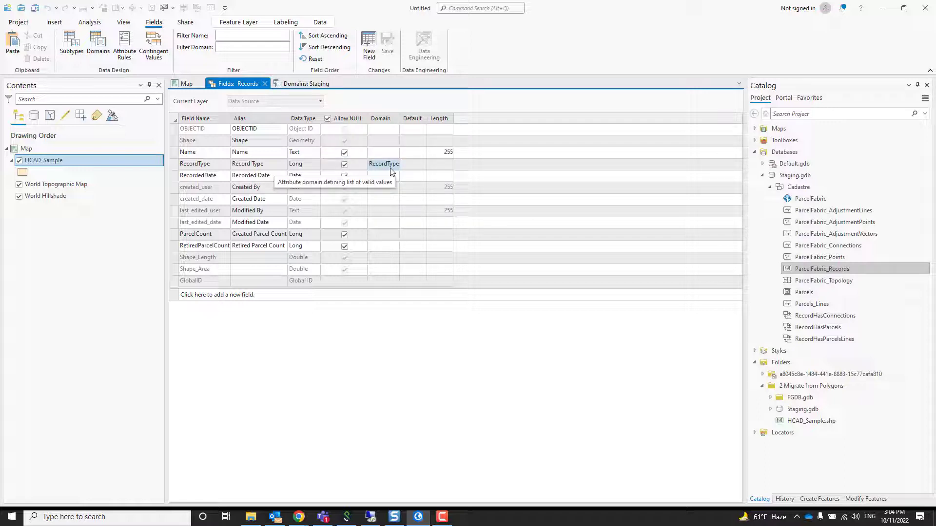
{"action": "left_click", "coordinate": [336, 84]}
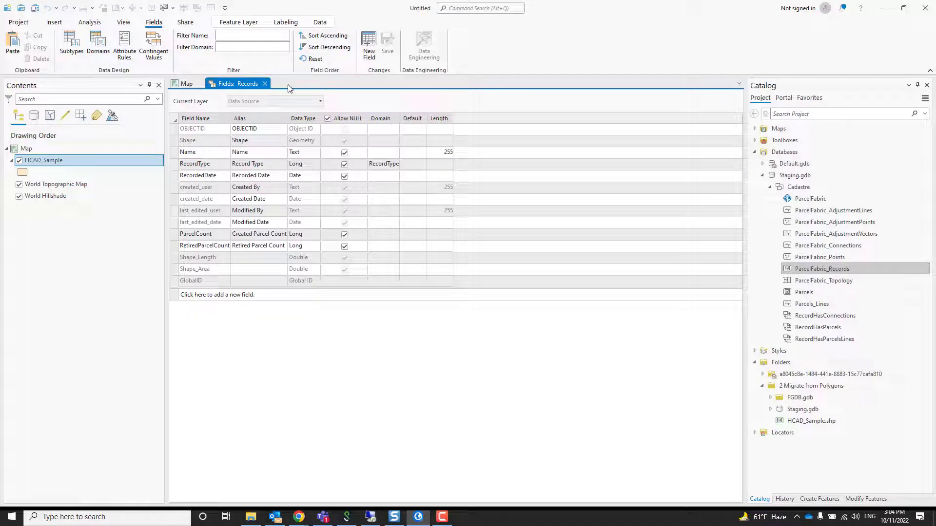
Close the Fields: Records view to return to the HCAD_Sample map
{"action": "left_click", "coordinate": [265, 84]}
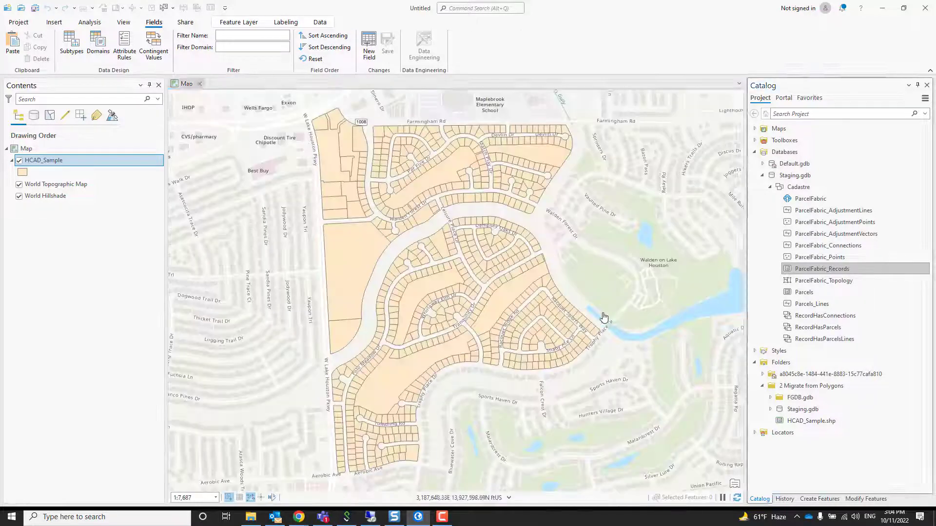